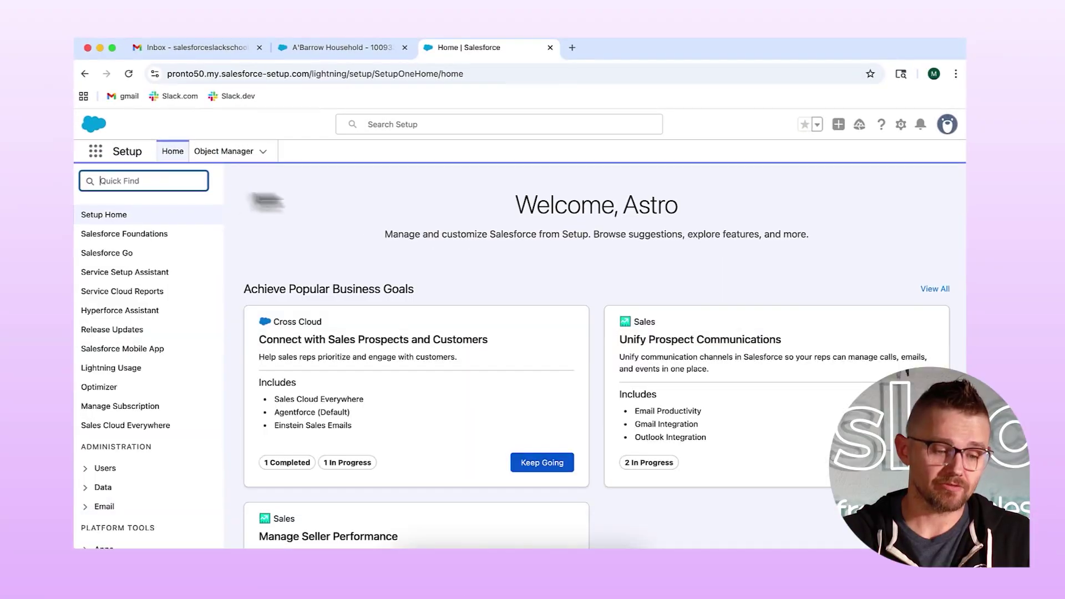
Step: Search Setup Quick Find for 'slack ch' and open Slack Channels for Records
{"action": "left_click", "coordinate": [161, 180]}
{"action": "type", "text": "slack c"}
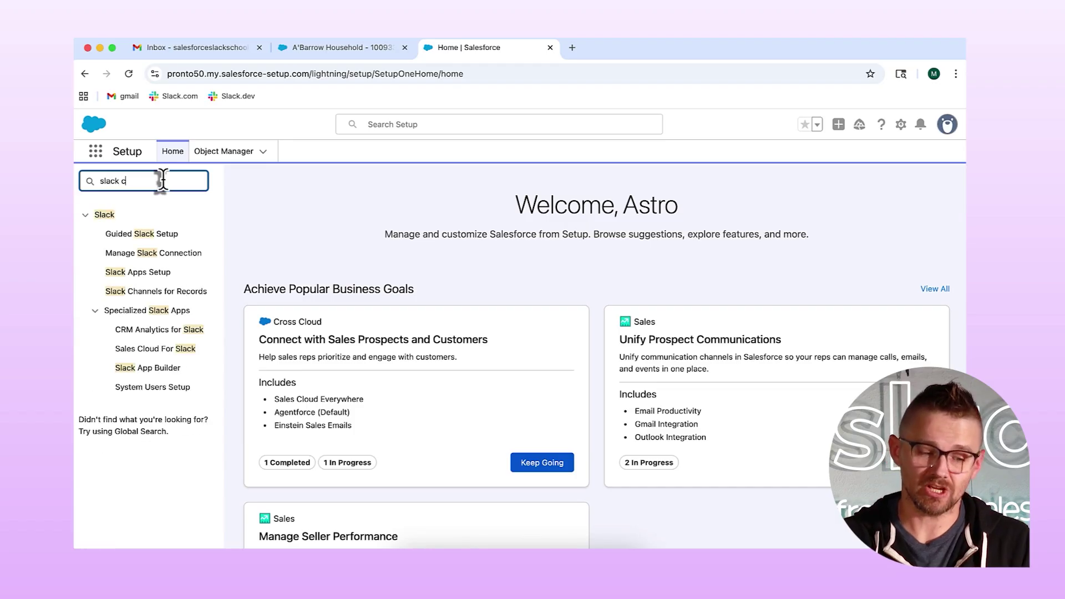
{"action": "type", "text": "h"}
{"action": "left_click", "coordinate": [164, 233]}
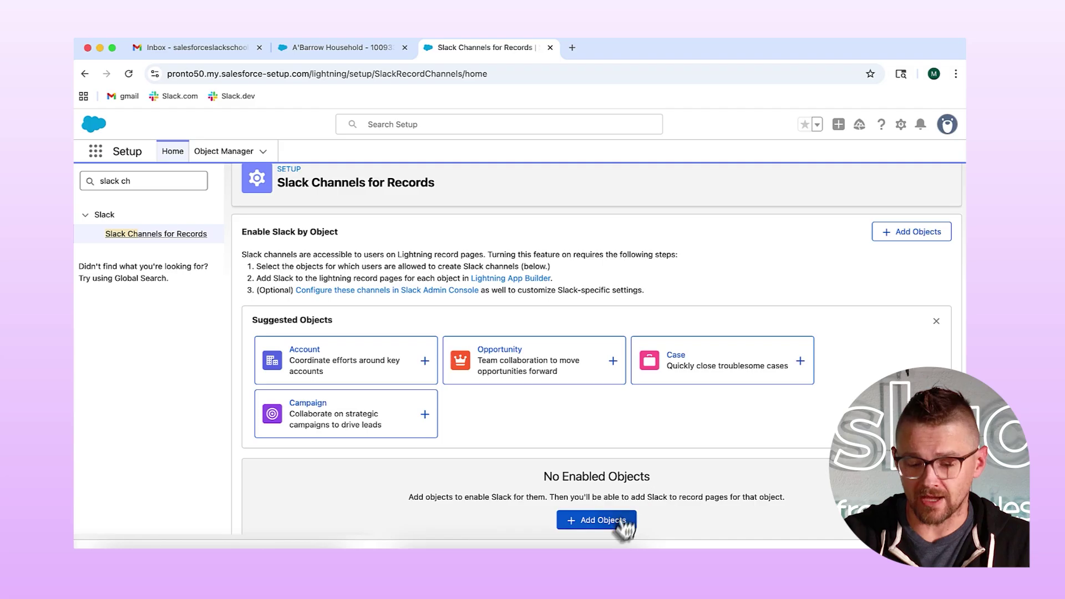
Step: Add Account and Opportunity as Slack-enabled objects, then return to the A'Barrow Household record
{"action": "left_click", "coordinate": [925, 236]}
{"action": "left_click", "coordinate": [600, 292]}
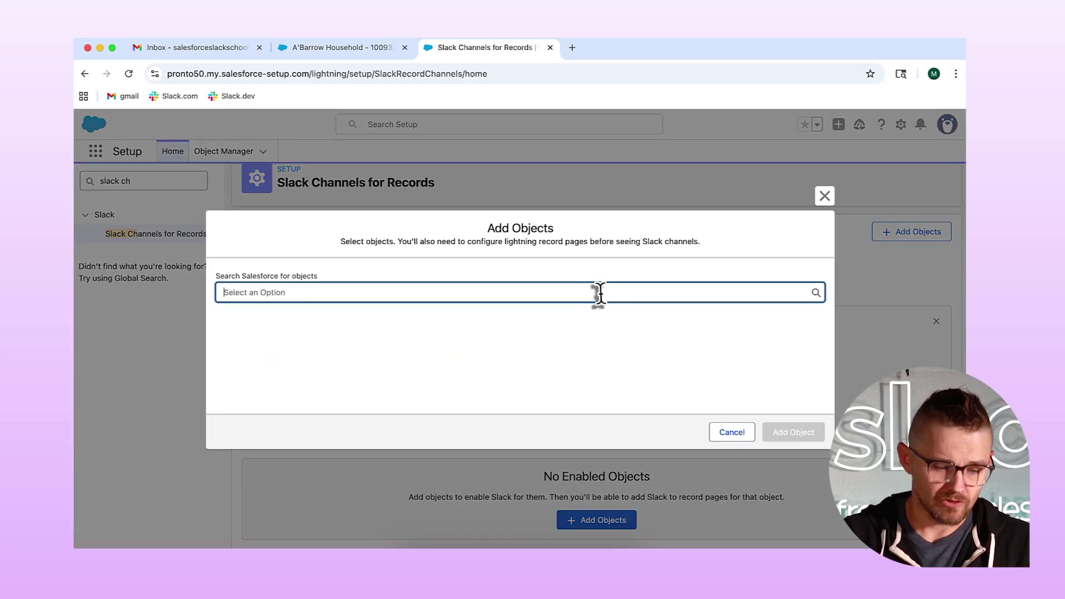
{"action": "type", "text": "acc"}
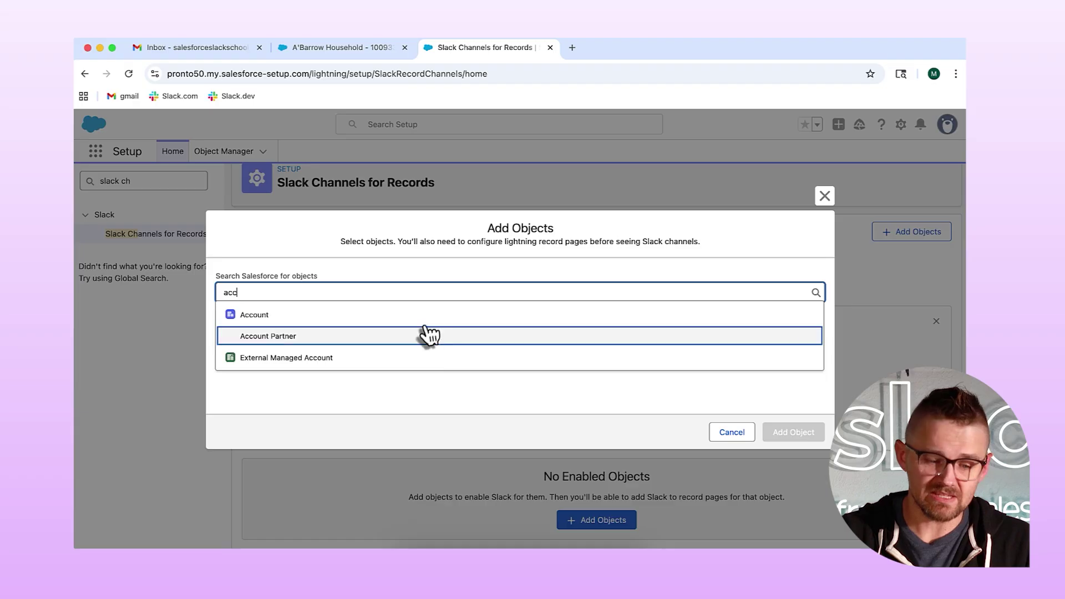
{"action": "left_click", "coordinate": [430, 312]}
{"action": "left_click", "coordinate": [404, 292]}
{"action": "type", "text": "oppo"}
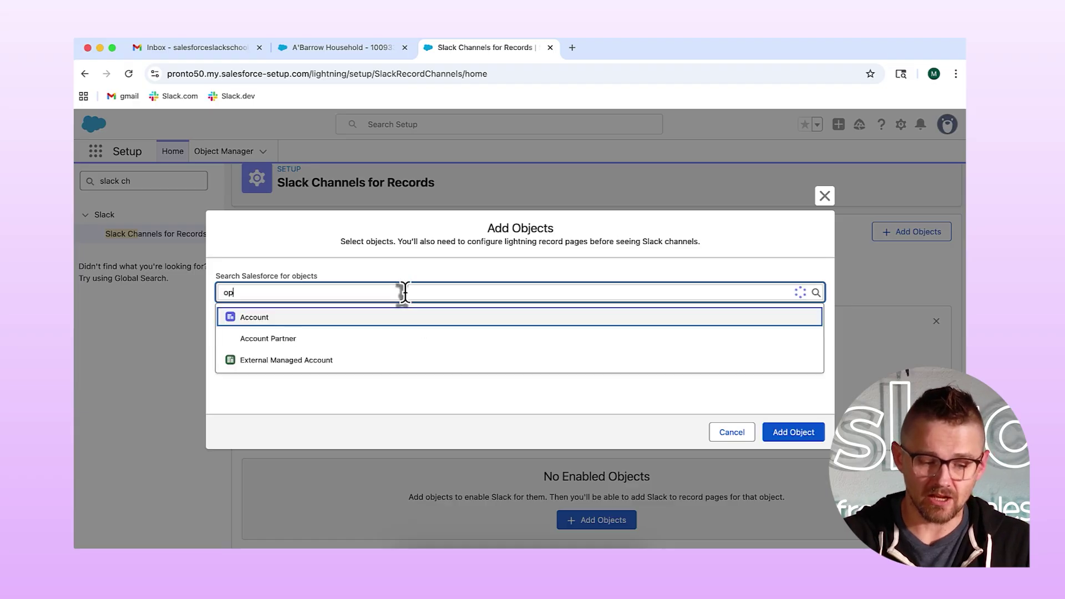
{"action": "left_click", "coordinate": [355, 316]}
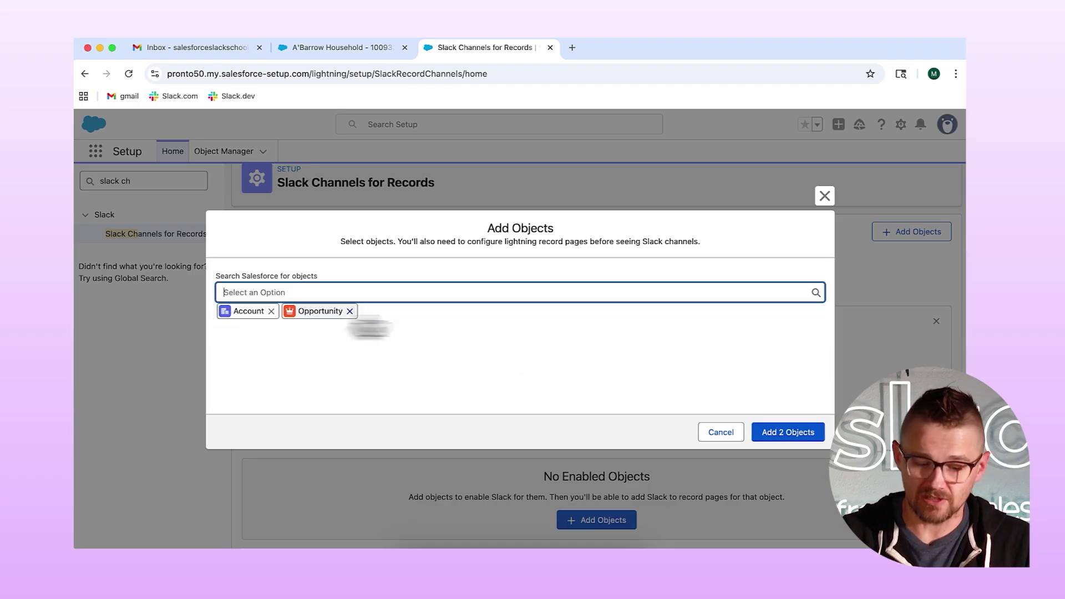
{"action": "left_click", "coordinate": [814, 435]}
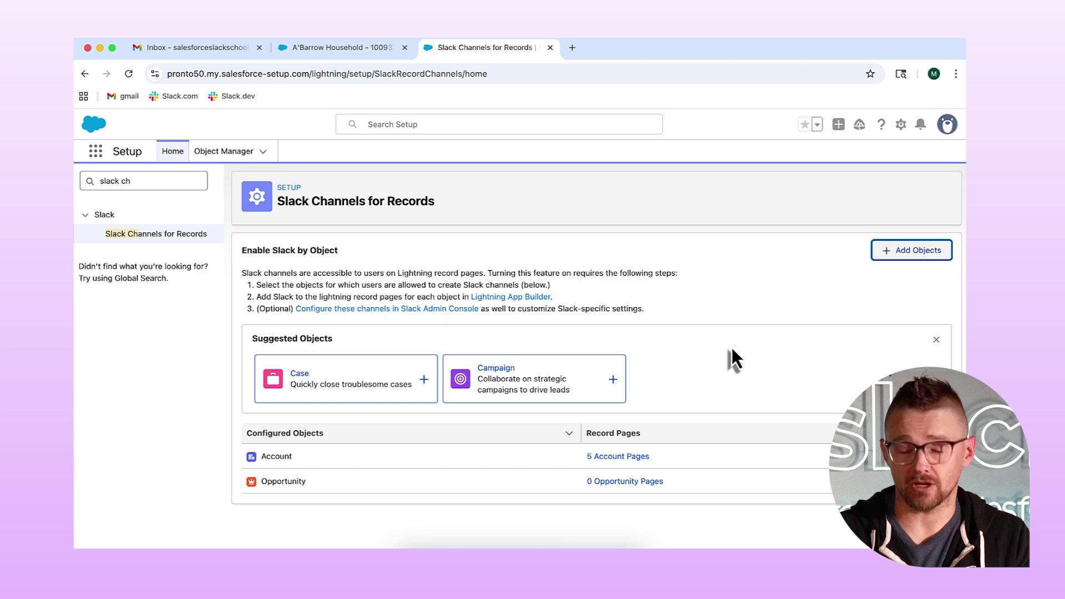
{"action": "left_click", "coordinate": [360, 50]}
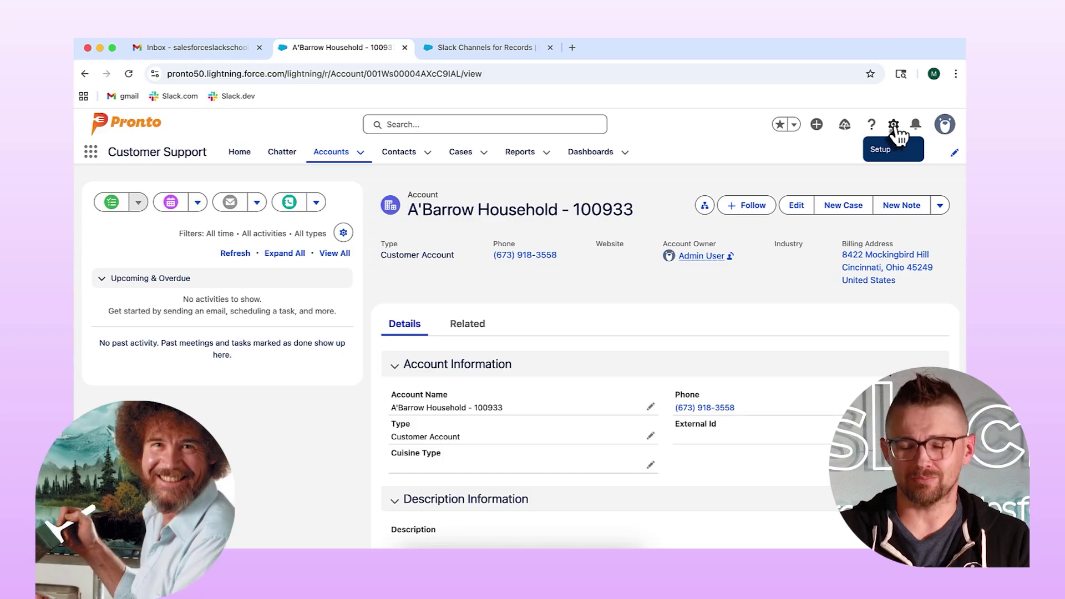
Step: In Edit Page, drag the Slack component into the left column, save, and return to the record
{"action": "left_click", "coordinate": [894, 126]}
{"action": "left_click", "coordinate": [826, 283]}
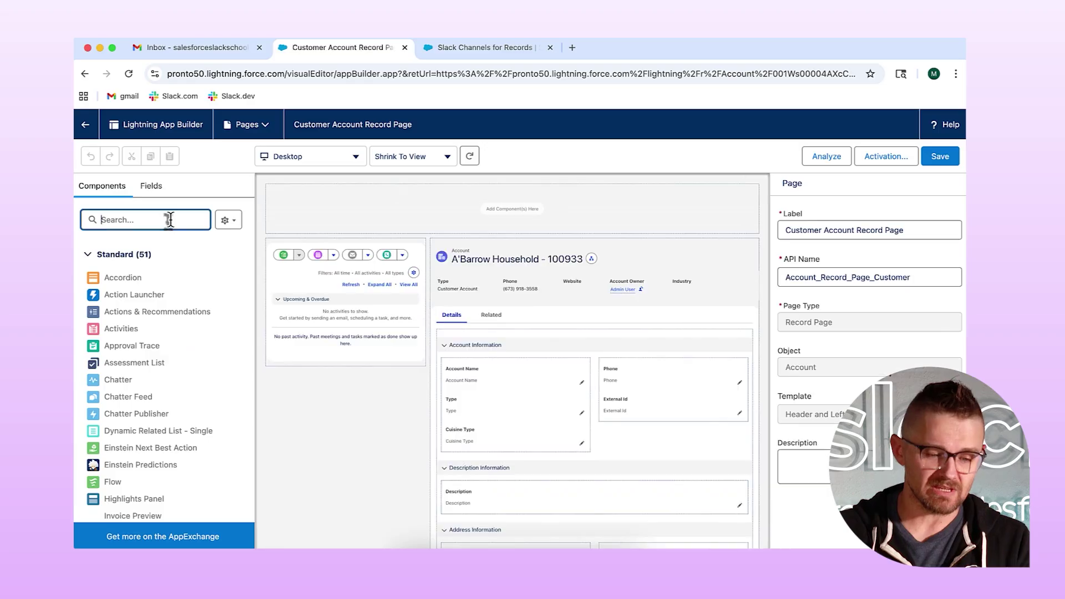
{"action": "type", "text": "slac"}
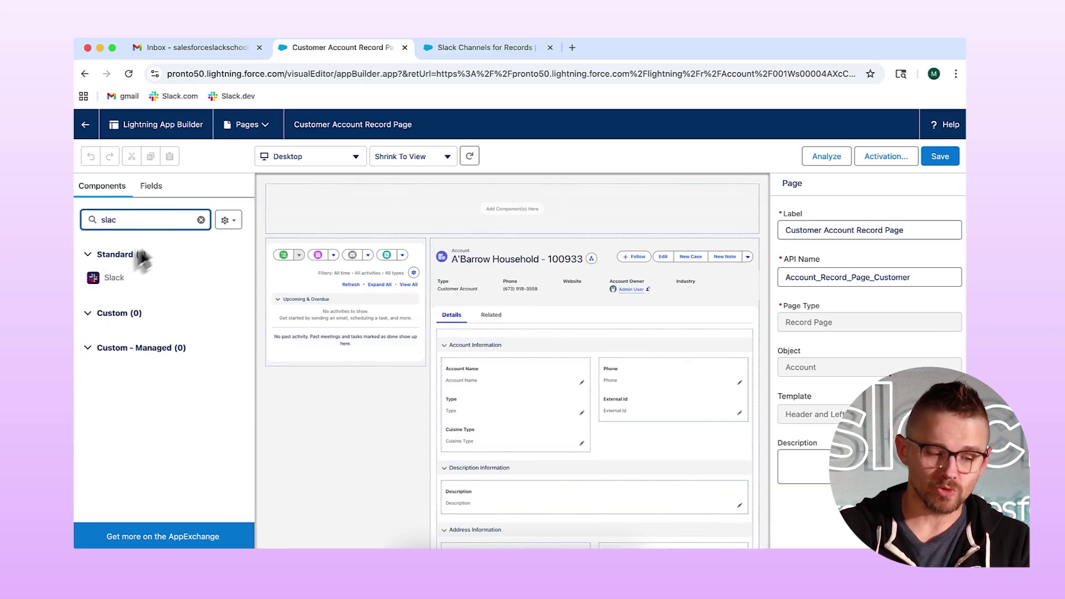
{"action": "left_click_drag", "start_coordinate": [105, 278], "coordinate": [357, 258]}
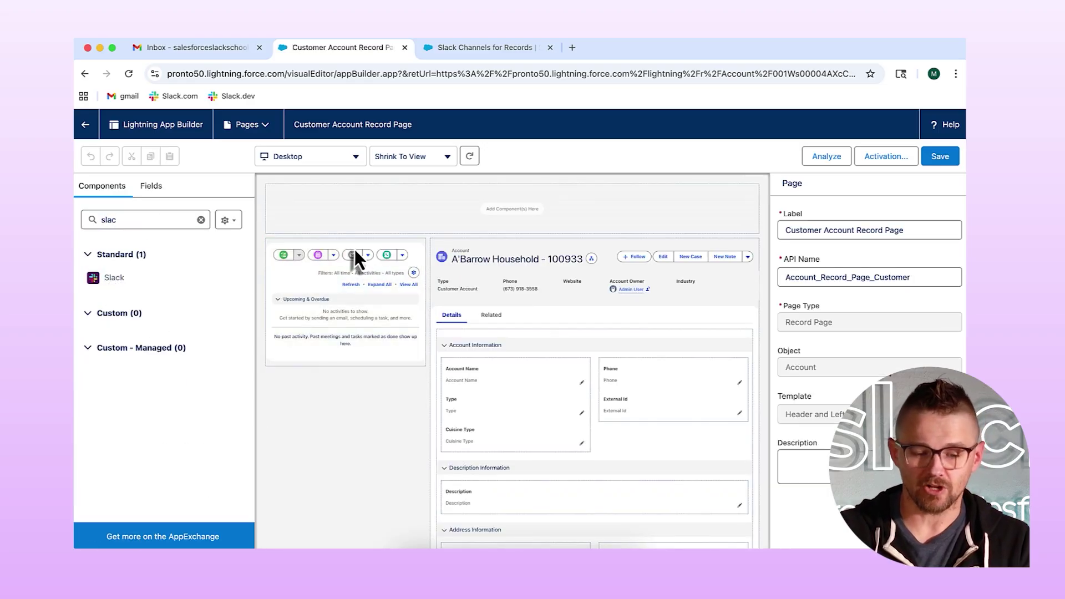
{"action": "left_click", "coordinate": [937, 157]}
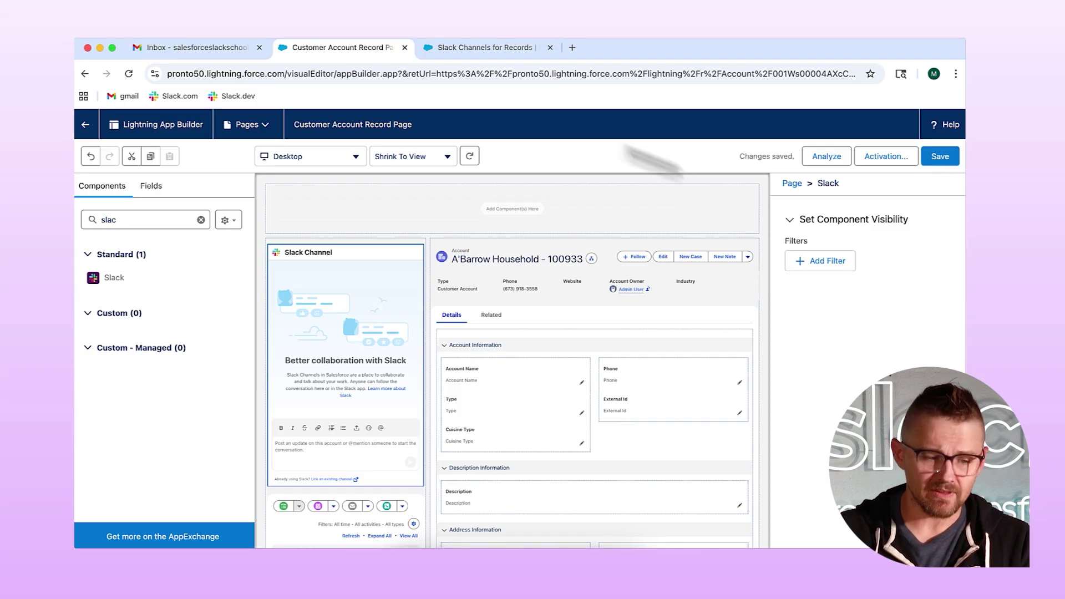
{"action": "left_click", "coordinate": [85, 124]}
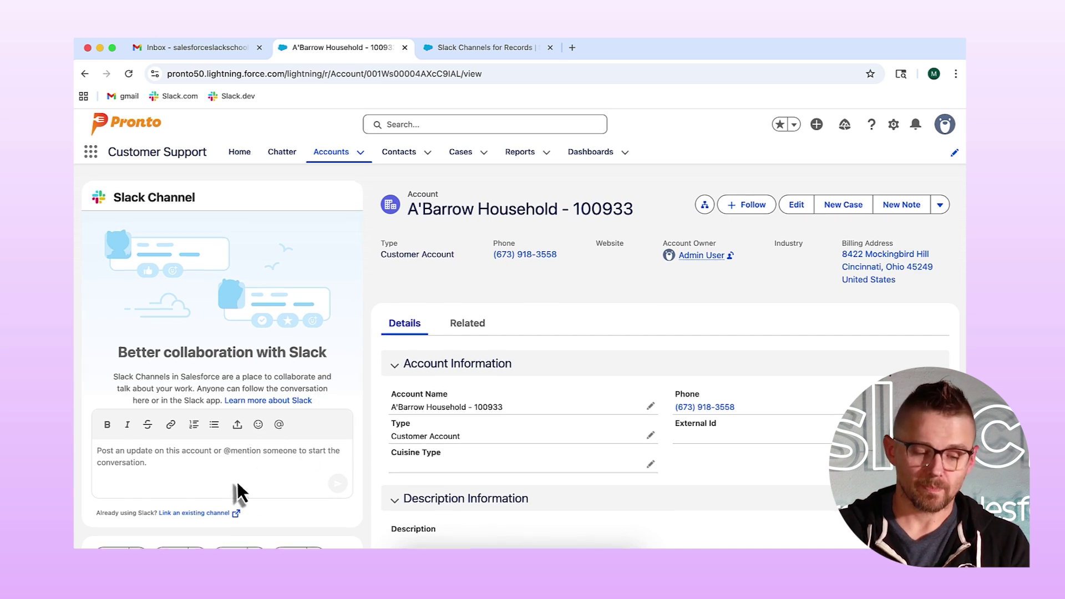
{"action": "scroll", "coordinate": [238, 483], "scroll_direction": "down", "scroll_amount": 1}
{"action": "scroll", "coordinate": [218, 294], "scroll_direction": "up", "scroll_amount": 1}
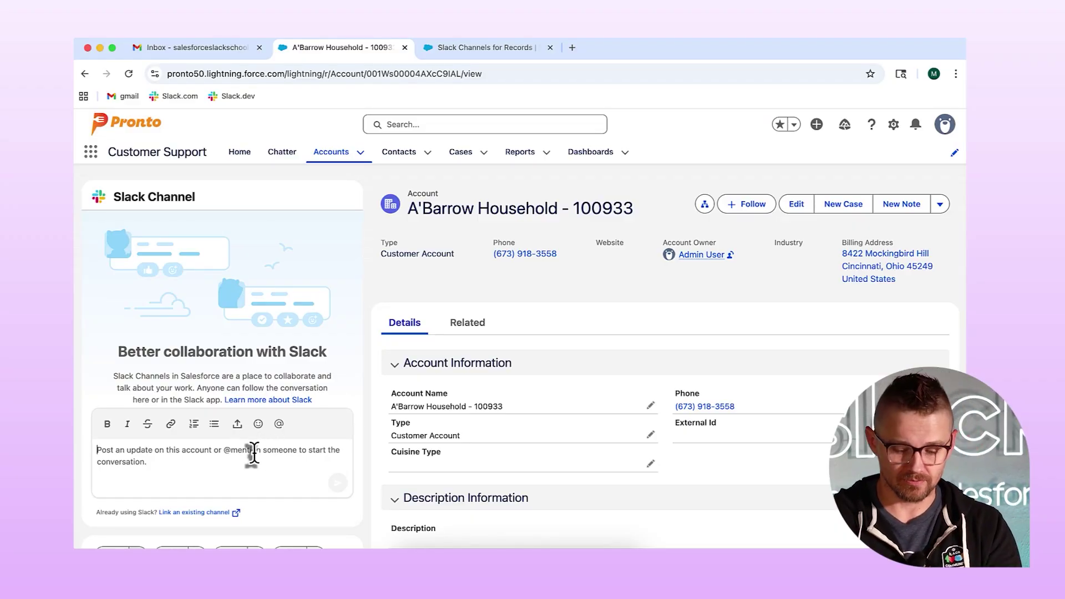
{"action": "type", "text": "Hello World"}
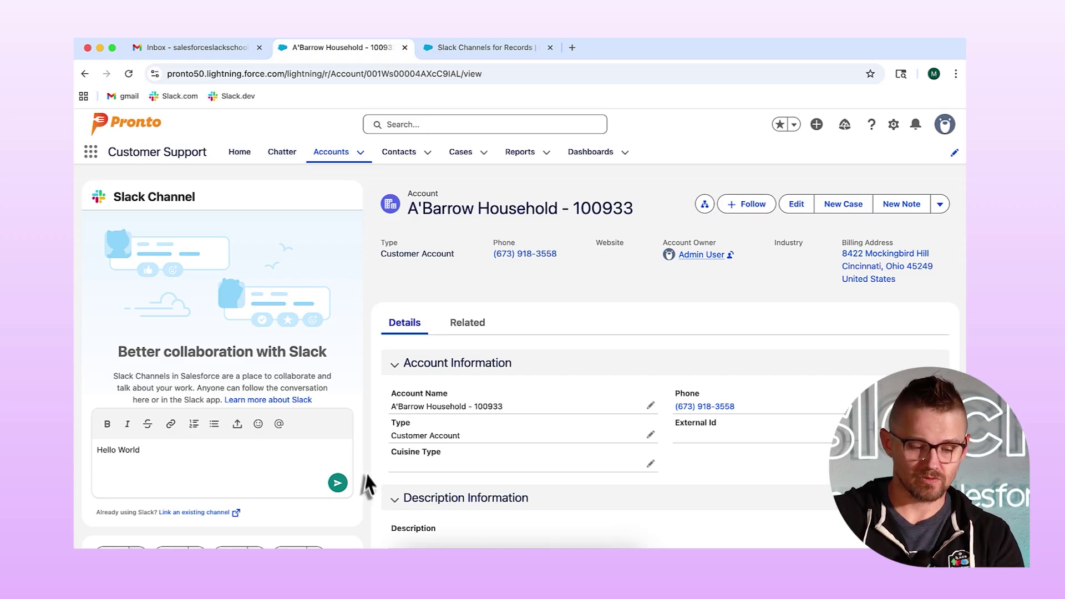
{"action": "left_click", "coordinate": [338, 483]}
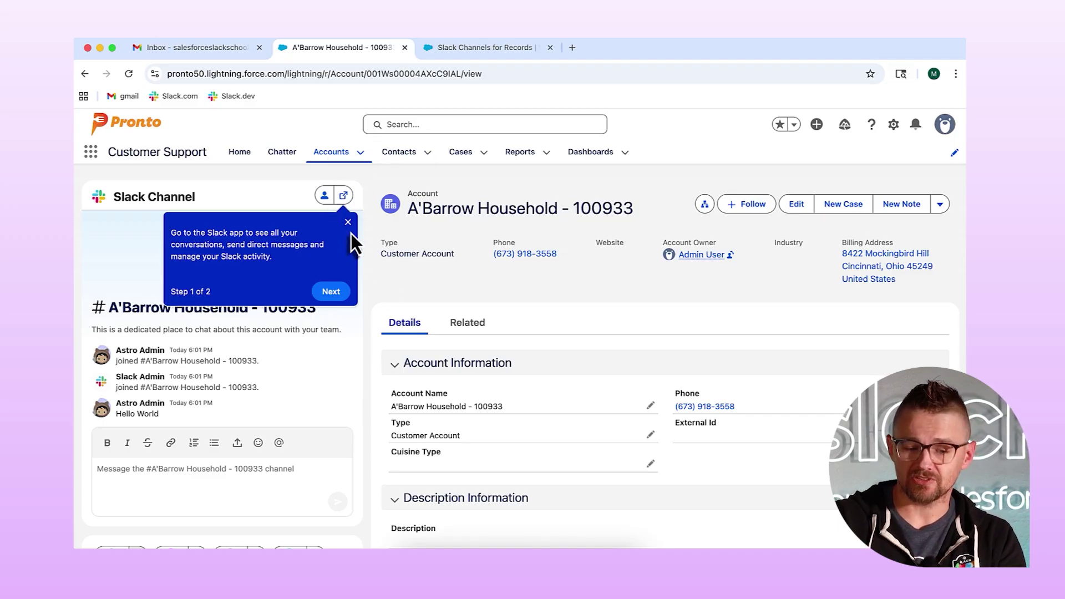
Step: Finish the Slack panel tour and switch over to the Slack app
{"action": "left_click", "coordinate": [334, 292]}
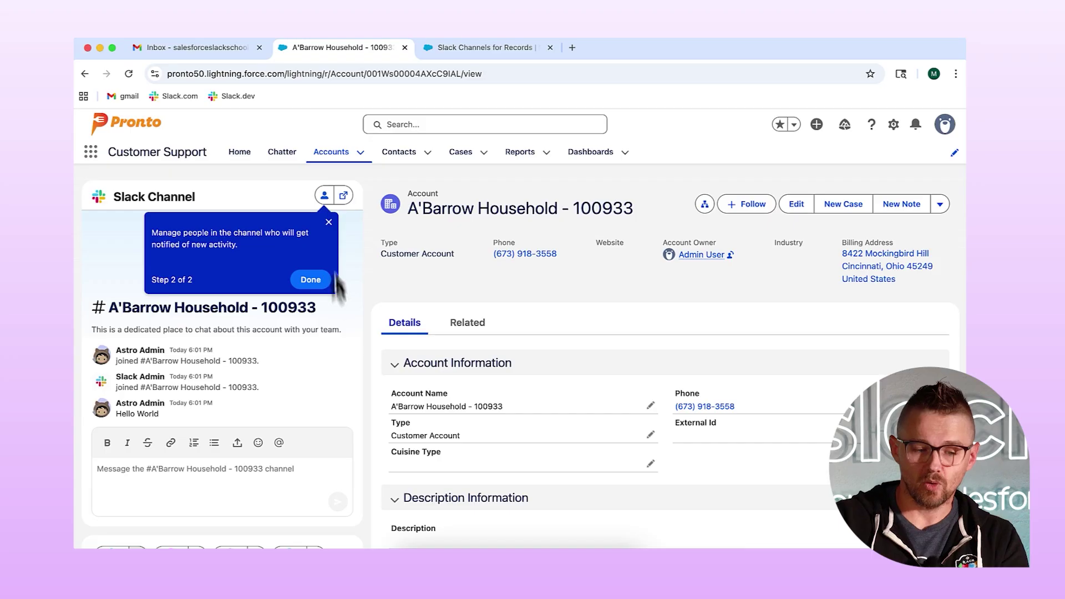
{"action": "left_click", "coordinate": [329, 222]}
{"action": "scroll", "coordinate": [388, 333], "scroll_direction": "down", "scroll_amount": 1}
{"action": "key", "text": "ctrl+Up"}
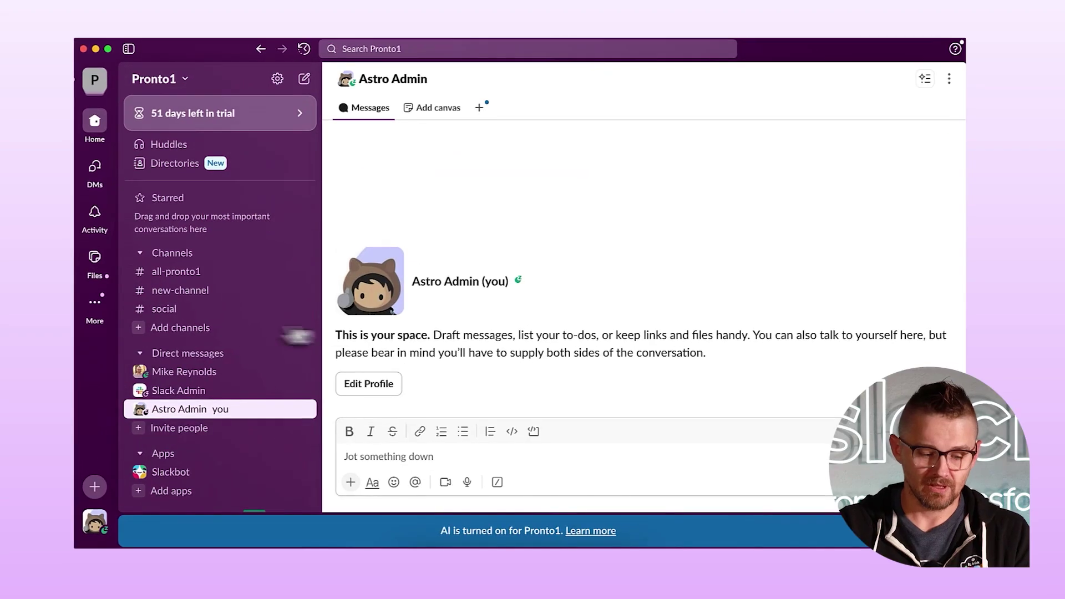
{"action": "scroll", "coordinate": [186, 450], "scroll_direction": "down", "scroll_amount": 3}
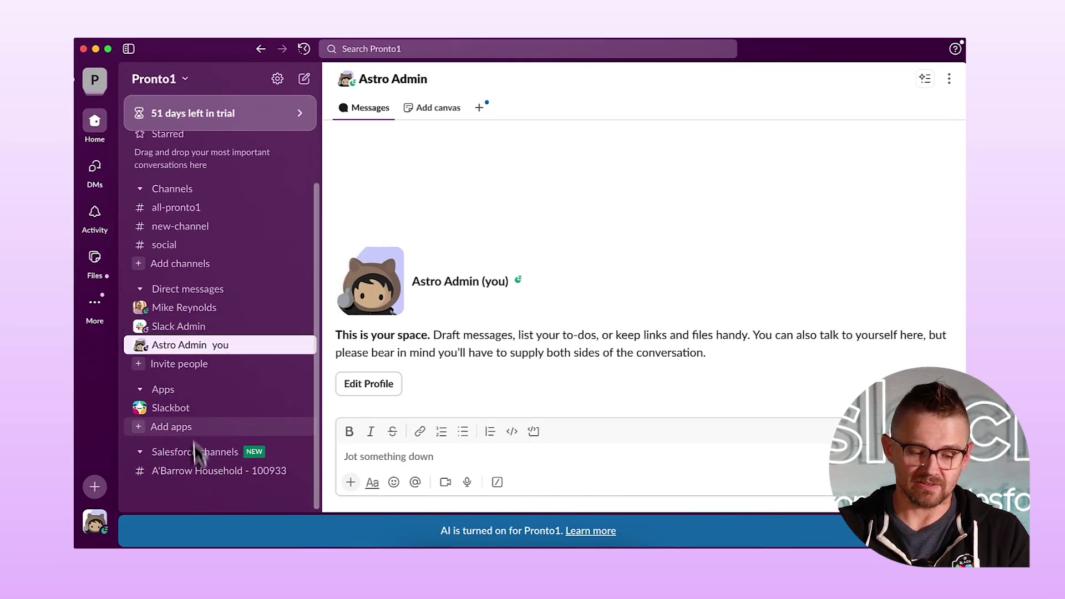
{"action": "mouse_move", "coordinate": [205, 462]}
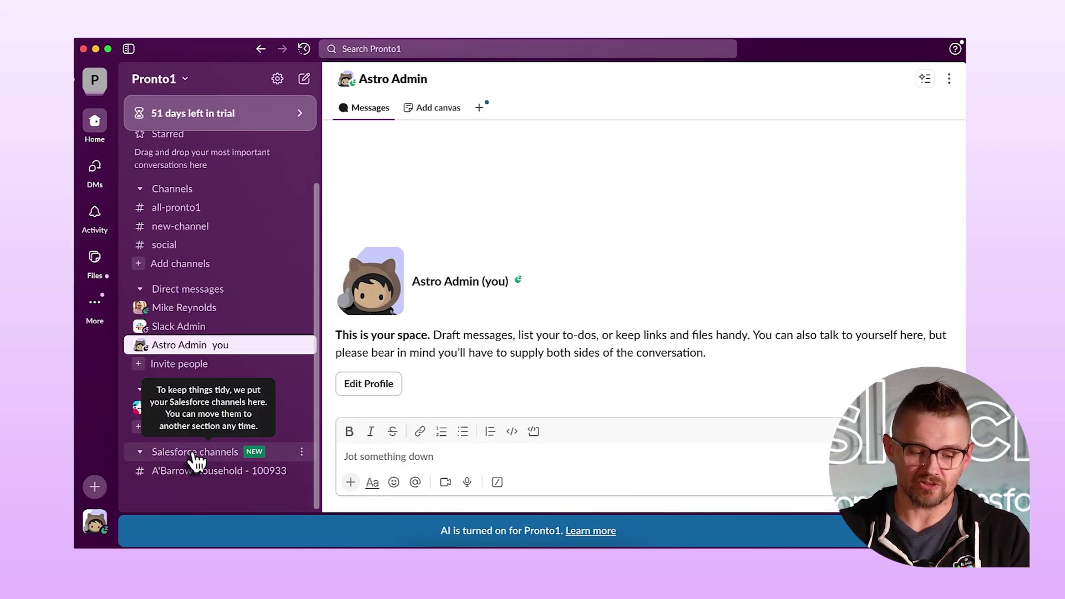
{"action": "left_click_drag", "start_coordinate": [195, 460], "coordinate": [202, 239]}
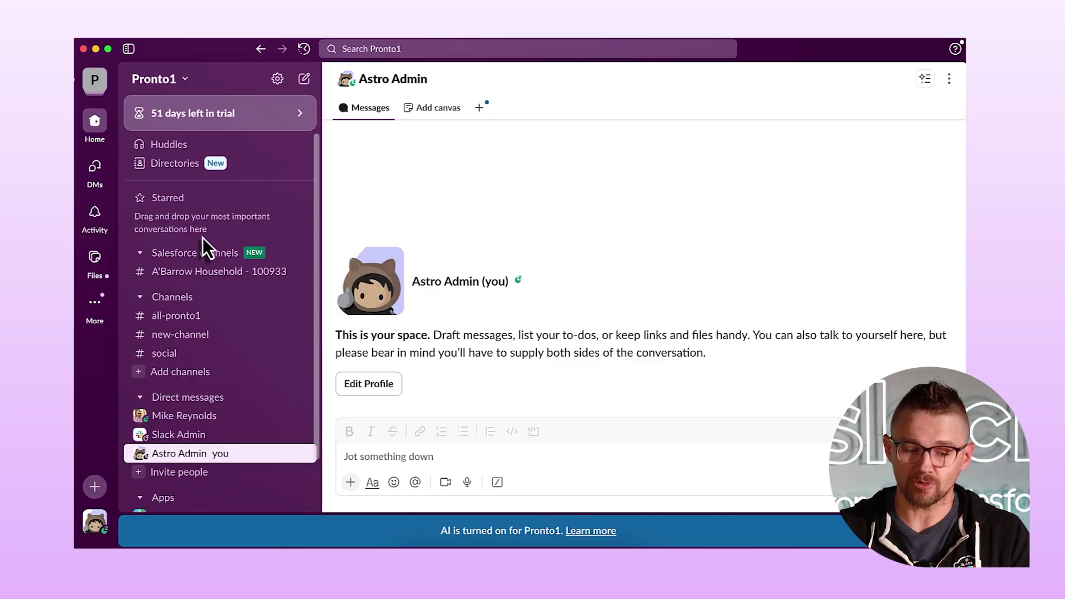
{"action": "left_click", "coordinate": [209, 271]}
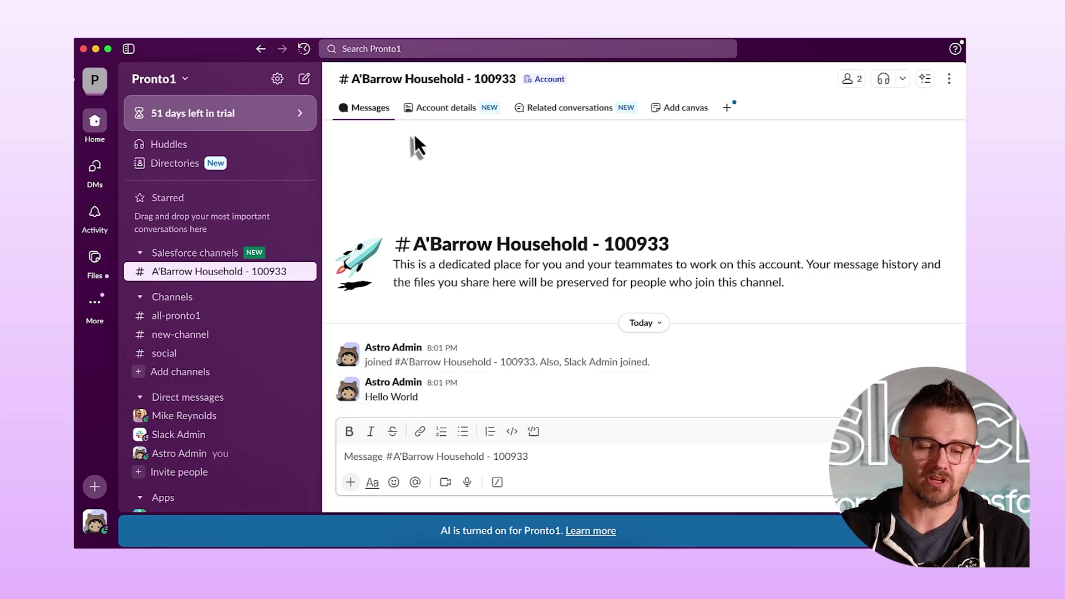
{"action": "left_click", "coordinate": [444, 108]}
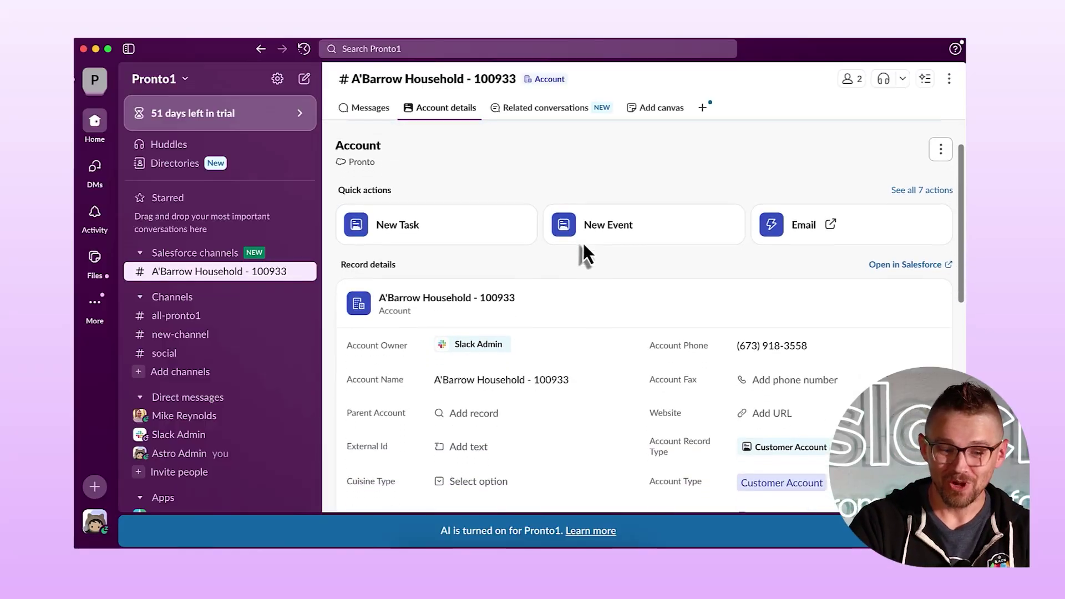
Step: Set Cuisine Type to Indian and Employees to 33, then save the changes
{"action": "scroll", "coordinate": [584, 243], "scroll_direction": "down", "scroll_amount": 1}
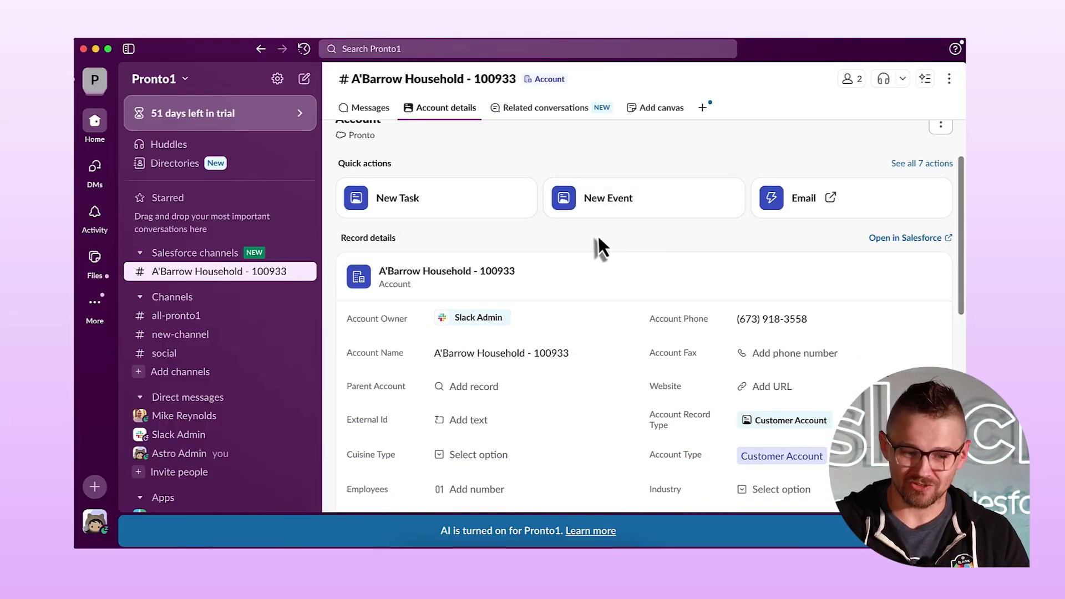
{"action": "scroll", "coordinate": [598, 238], "scroll_direction": "down", "scroll_amount": 5}
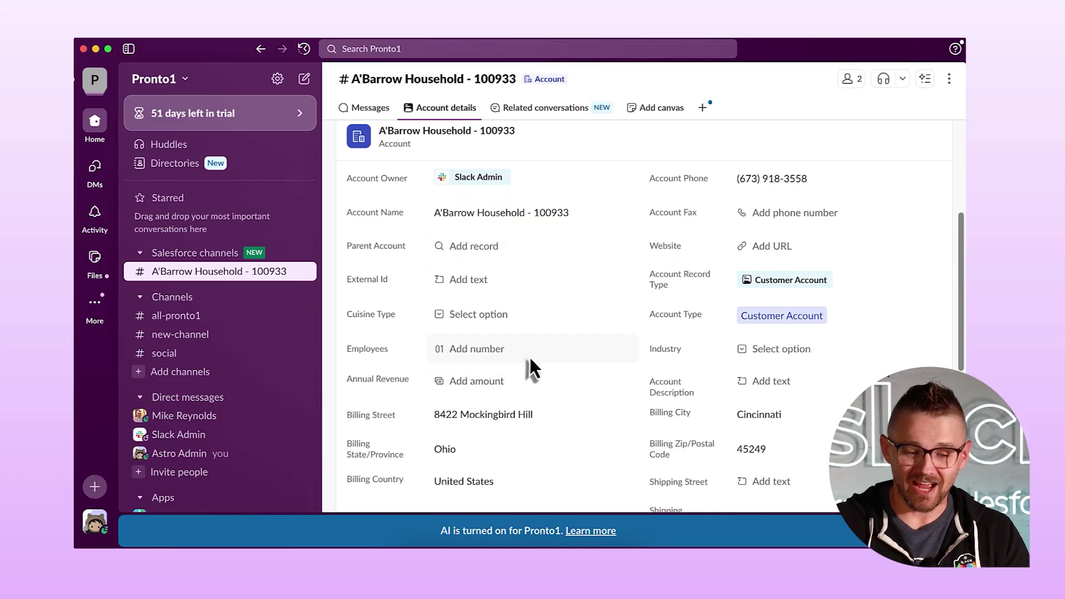
{"action": "scroll", "coordinate": [530, 357], "scroll_direction": "down", "scroll_amount": 3}
{"action": "left_click", "coordinate": [477, 223]}
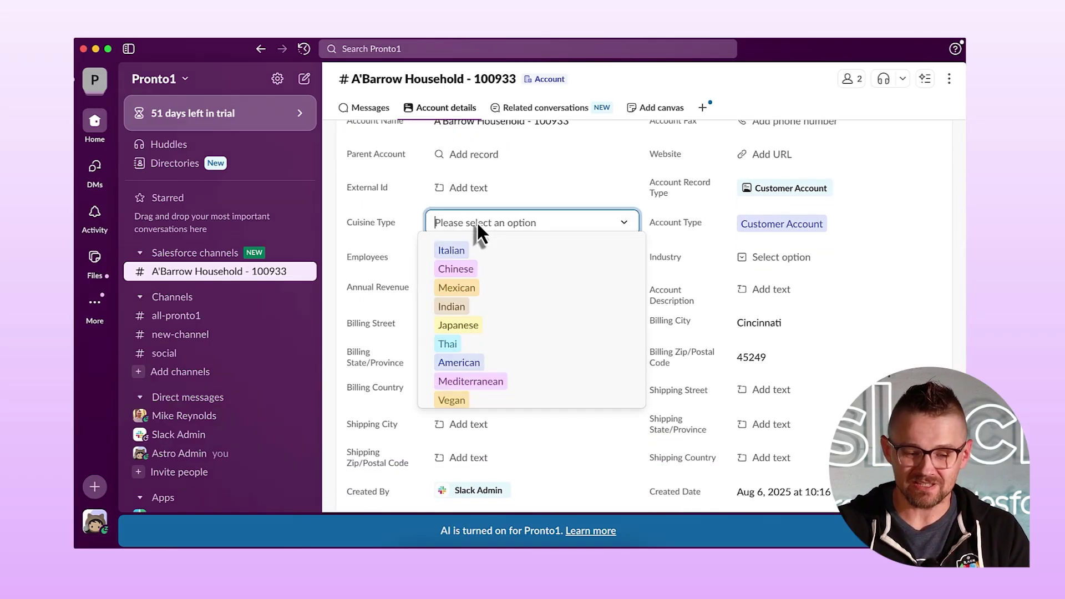
{"action": "left_click", "coordinate": [478, 307]}
{"action": "scroll", "coordinate": [536, 332], "scroll_direction": "down", "scroll_amount": 1}
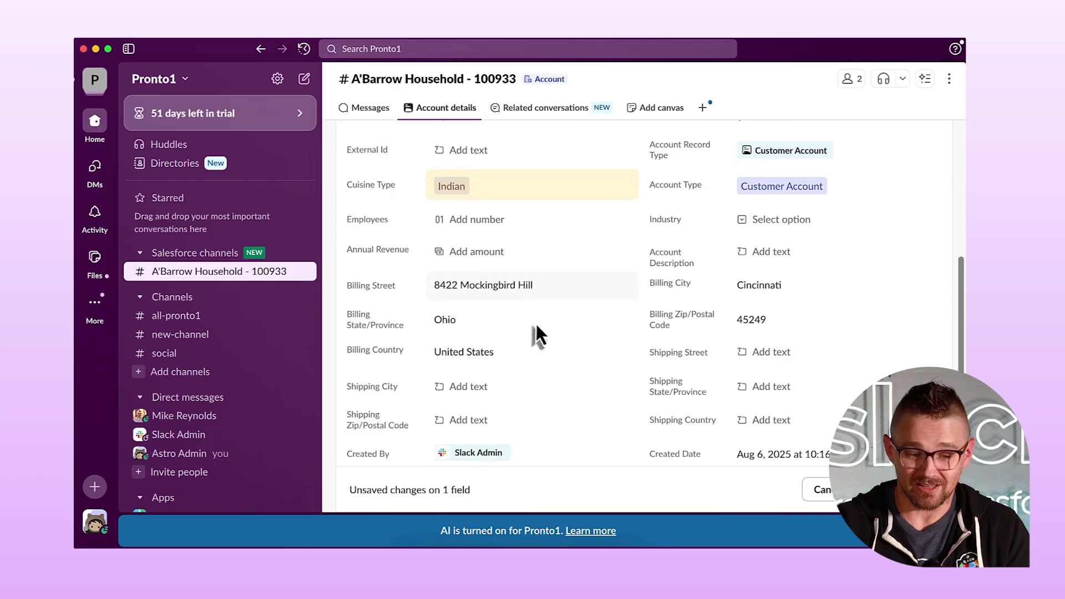
{"action": "left_click", "coordinate": [488, 209]}
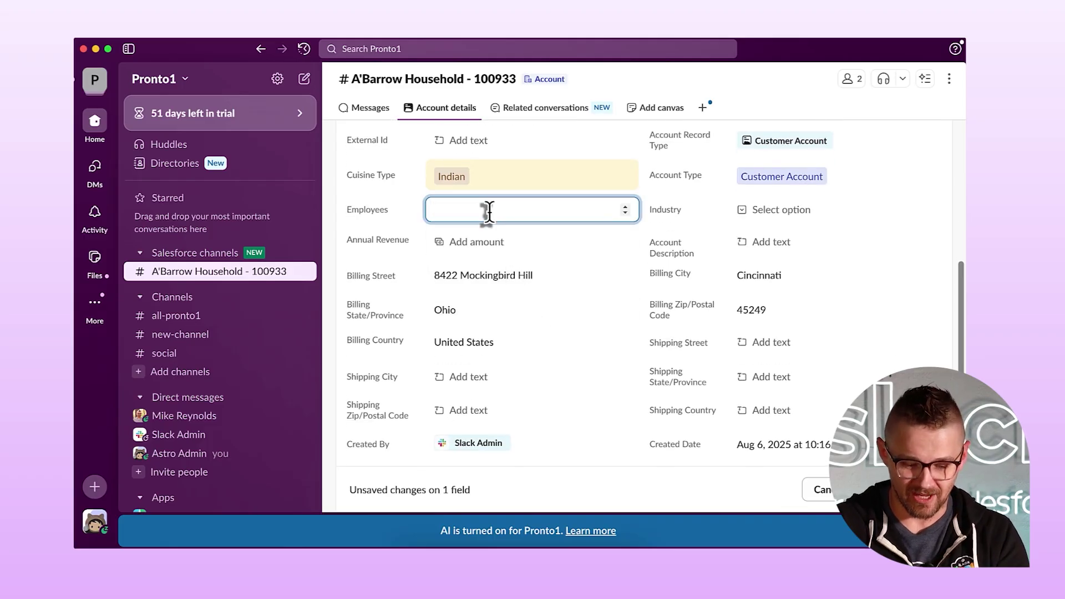
{"action": "type", "text": "33"}
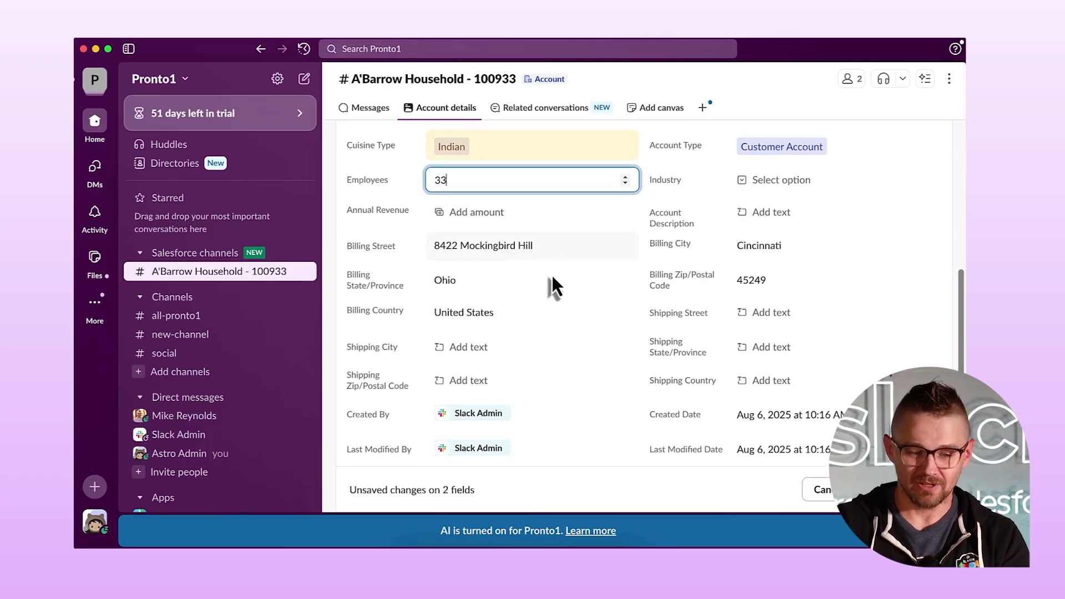
{"action": "scroll", "coordinate": [552, 275], "scroll_direction": "down", "scroll_amount": 3}
{"action": "left_click", "coordinate": [899, 389]}
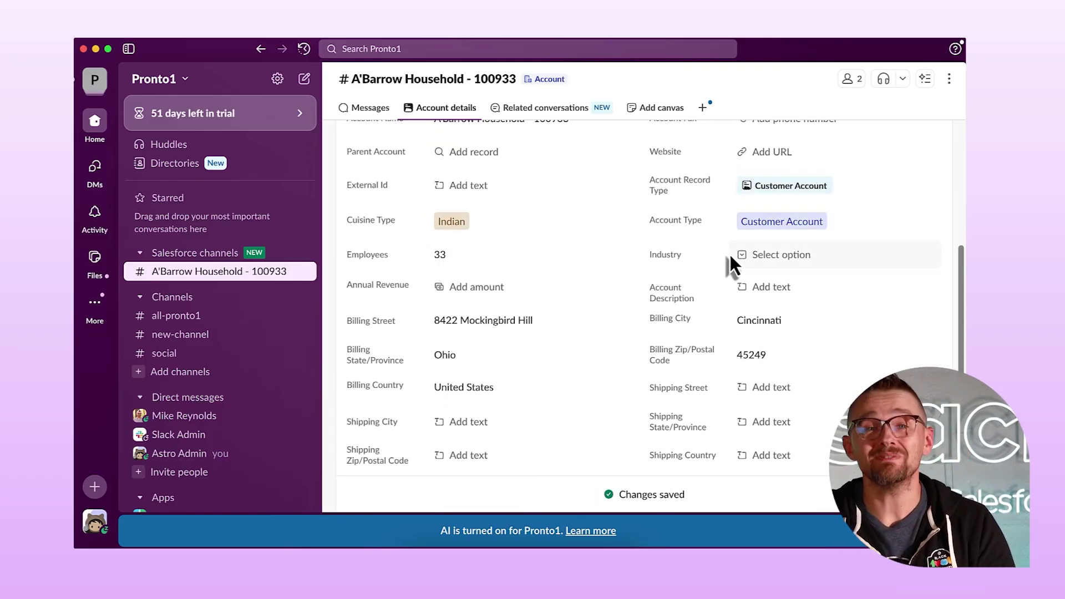
Step: Open the household's Contacts from the Related lists
{"action": "scroll", "coordinate": [631, 277], "scroll_direction": "down", "scroll_amount": 5}
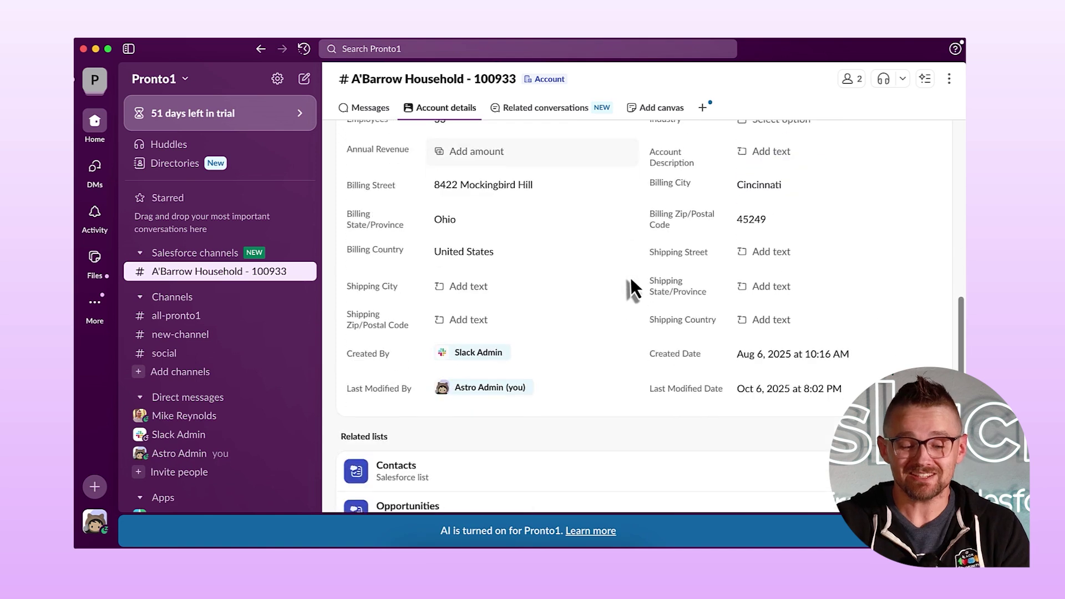
{"action": "scroll", "coordinate": [630, 278], "scroll_direction": "down", "scroll_amount": 1}
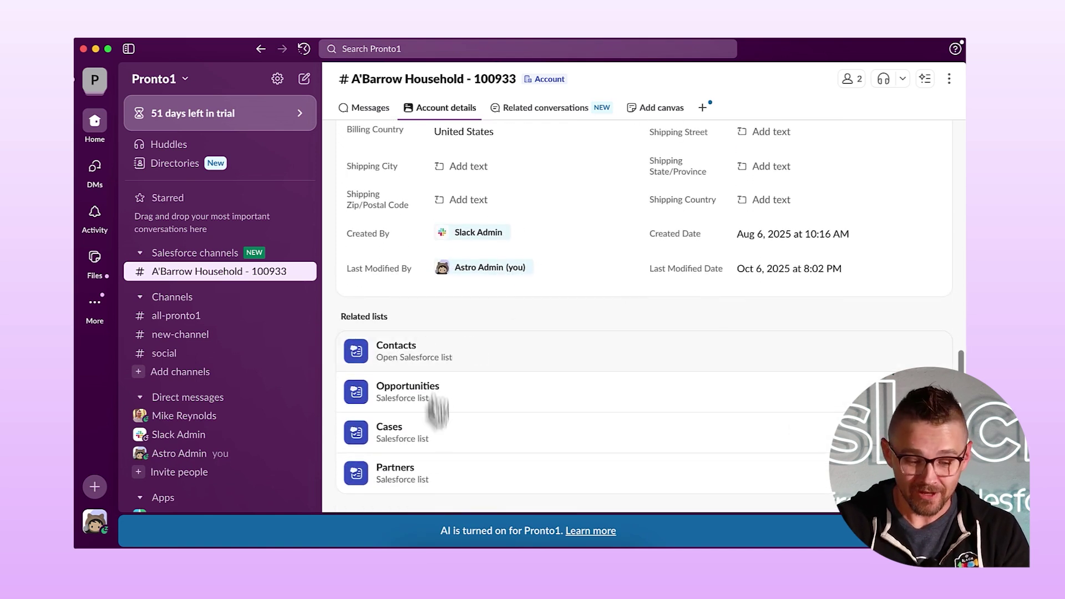
{"action": "left_click", "coordinate": [472, 358]}
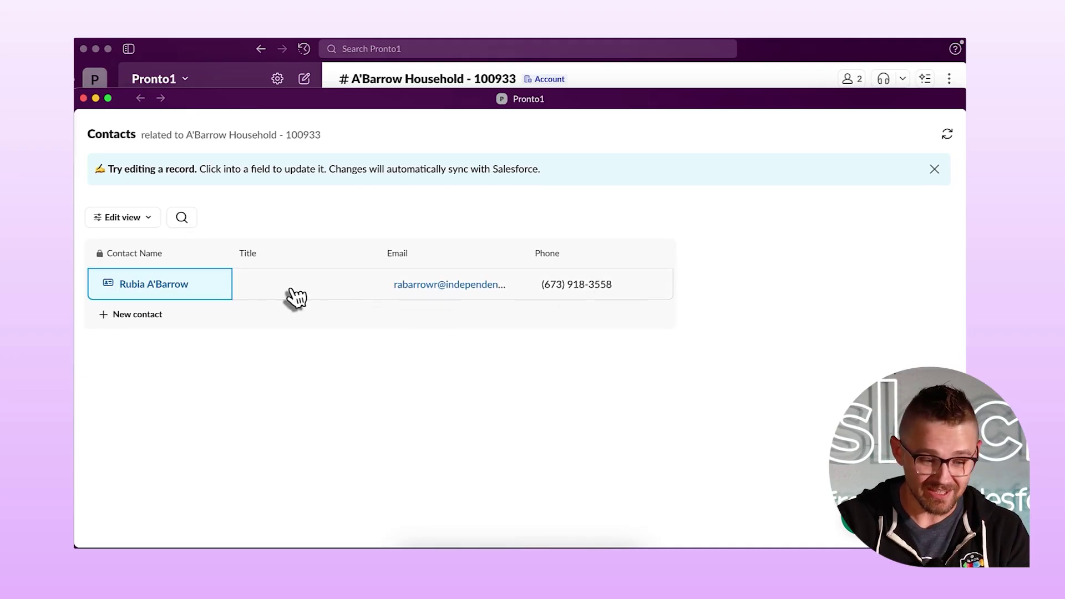
Step: Start a new contact from the Contacts list, keeping Contact type as Customer Contact
{"action": "left_click", "coordinate": [146, 320]}
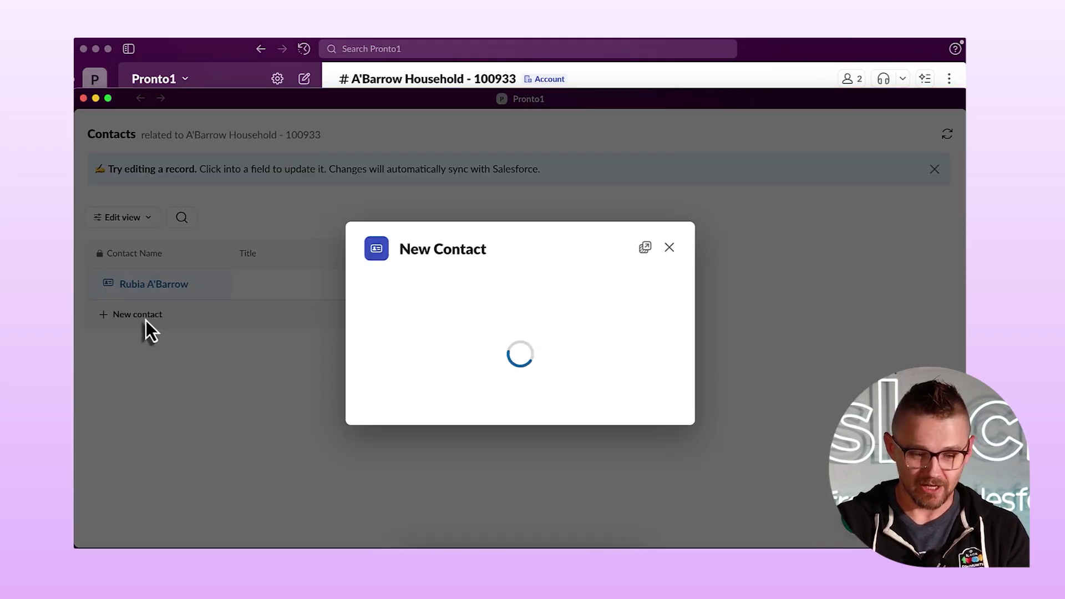
{"action": "left_click", "coordinate": [506, 286]}
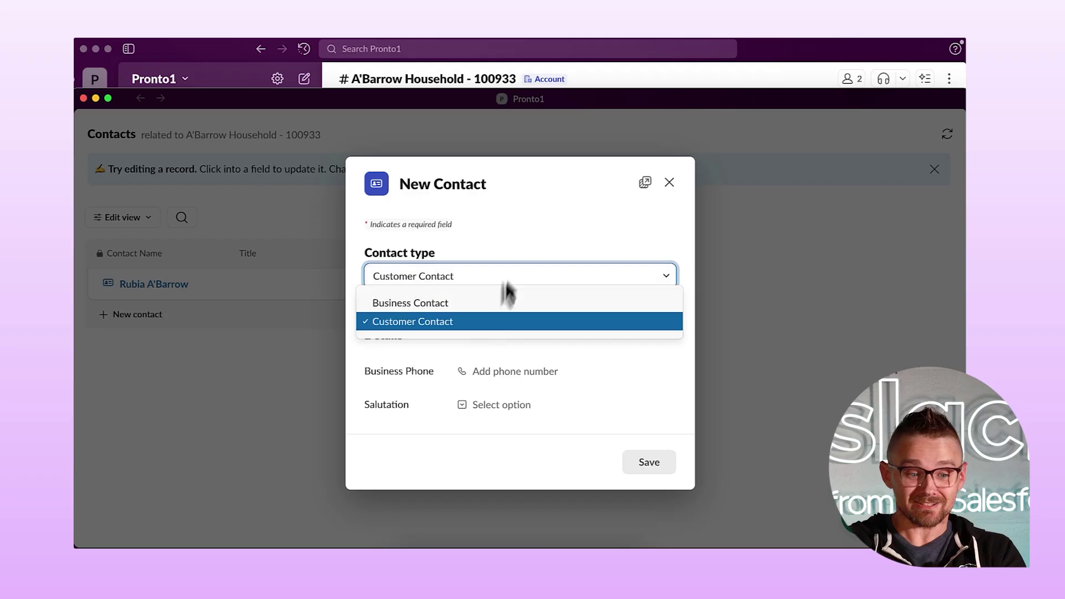
{"action": "left_click", "coordinate": [489, 352]}
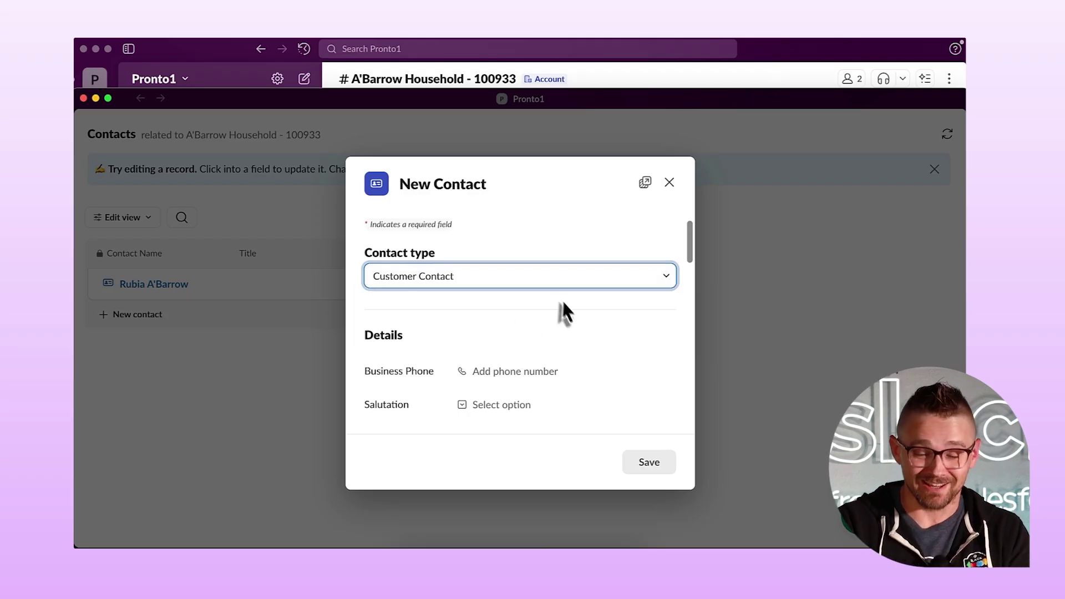